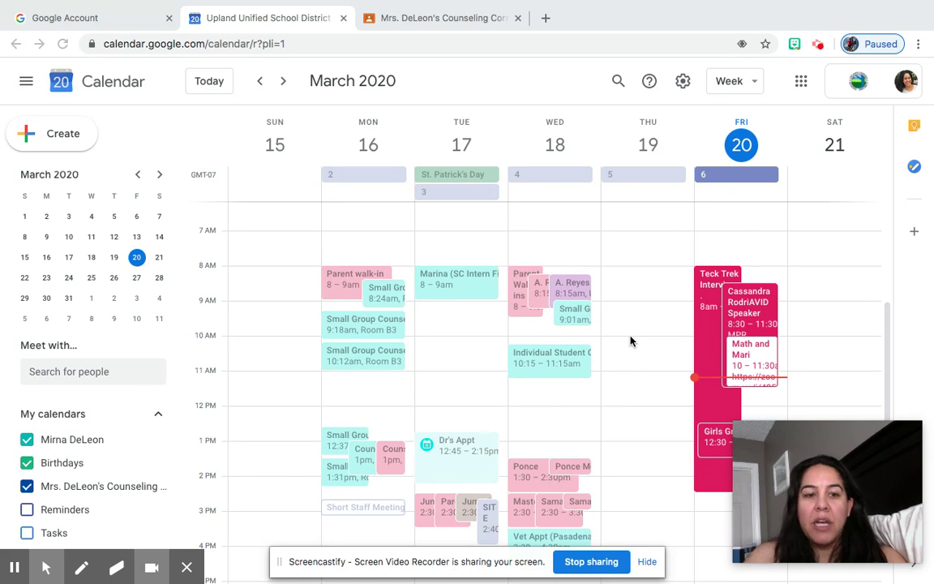
Step: Create an event on Tuesday, March 24, 2020 at 11:00am, titled "Live Chat with" plus the counselor's title and surname
{"action": "left_click", "coordinate": [284, 86]}
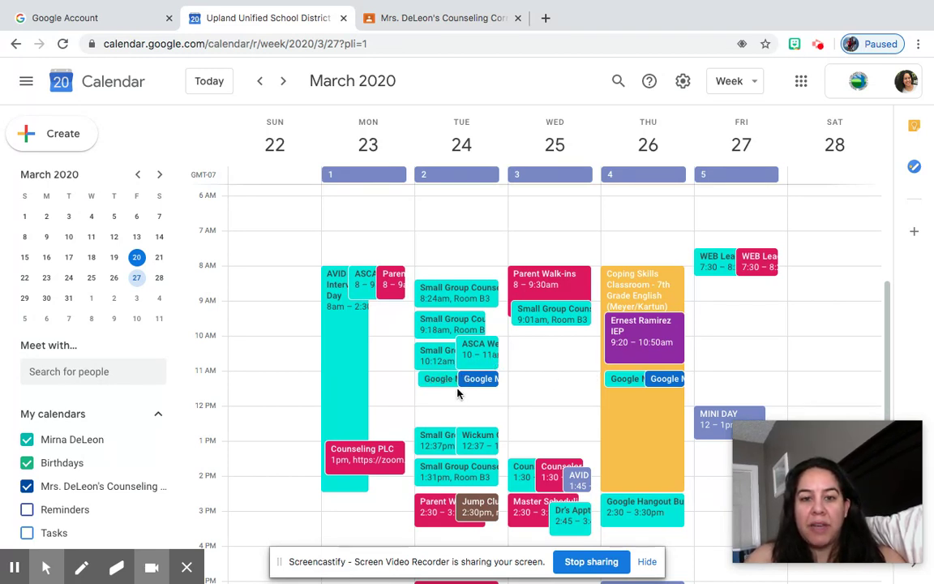
{"action": "left_click", "coordinate": [502, 379]}
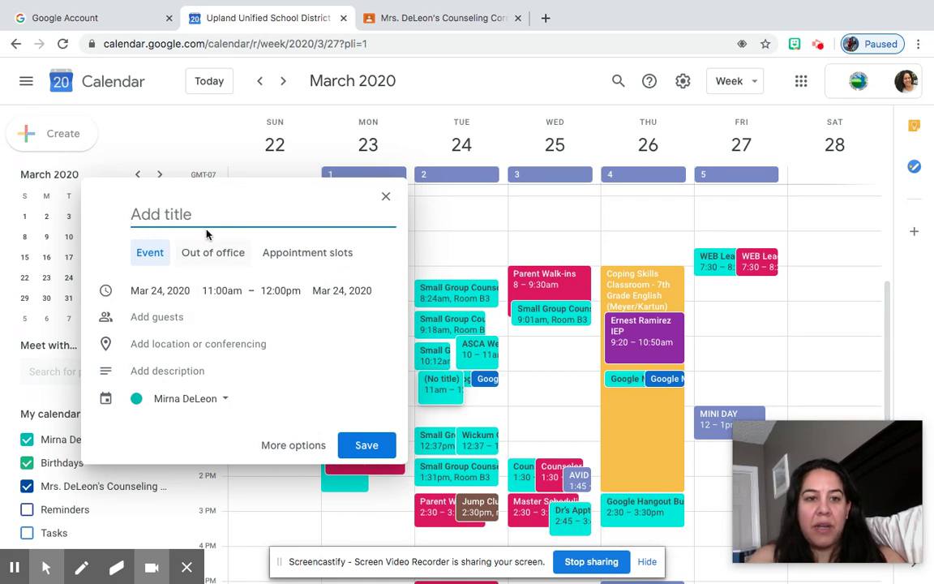
{"action": "type", "text": "Live"}
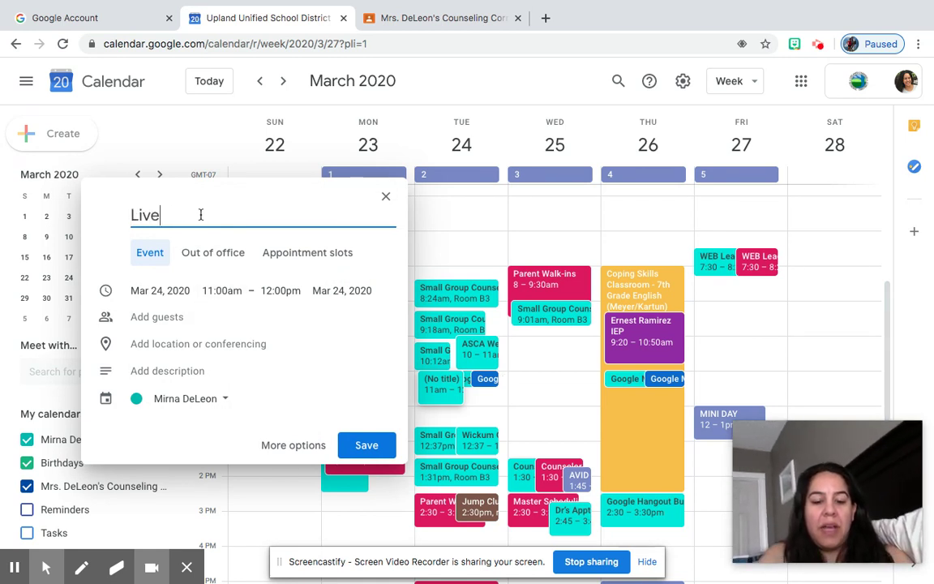
{"action": "type", "text": " Chat with MRs"}
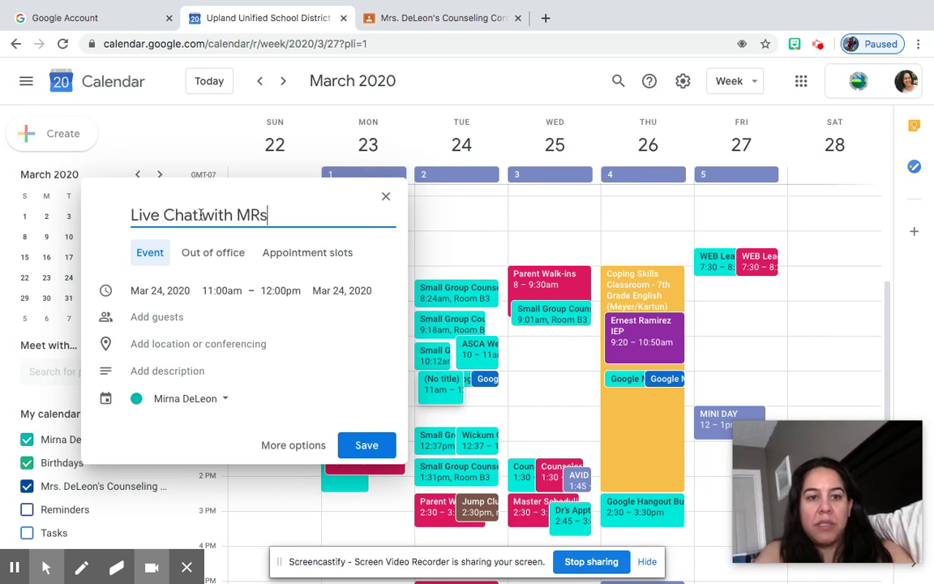
{"action": "key", "text": "BackSpace"}
{"action": "key", "text": "BackSpace"}
{"action": "key", "text": "BackSpace"}
{"action": "type", "text": "rs. DeLeon"}
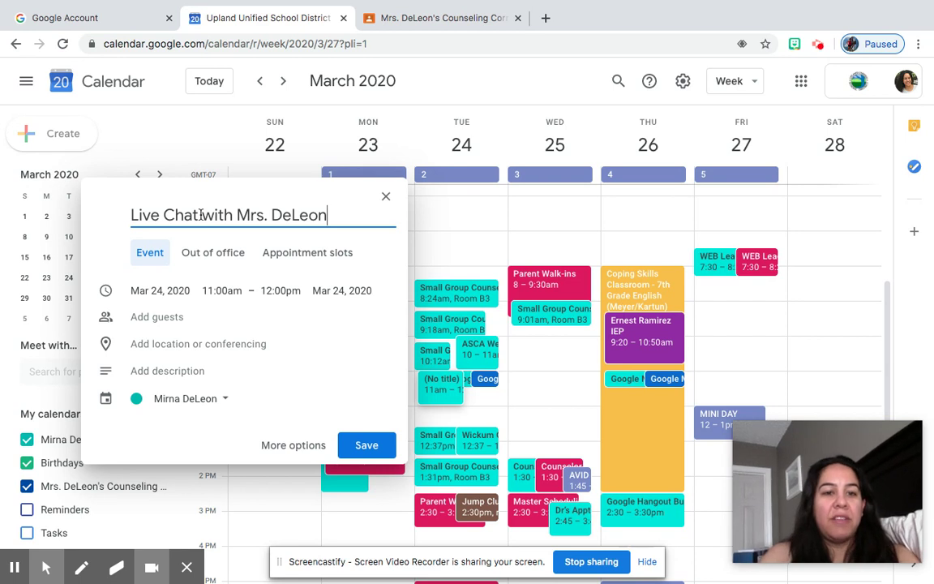
Step: Set the event's end time to 11:30am, add Hangouts Meet conferencing, and save the event
{"action": "left_click", "coordinate": [285, 289]}
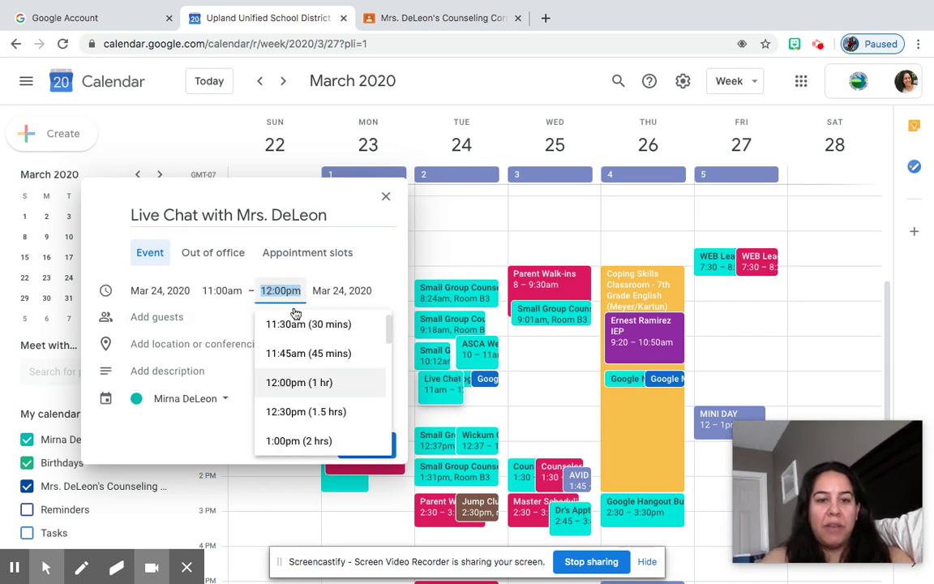
{"action": "left_click", "coordinate": [298, 326]}
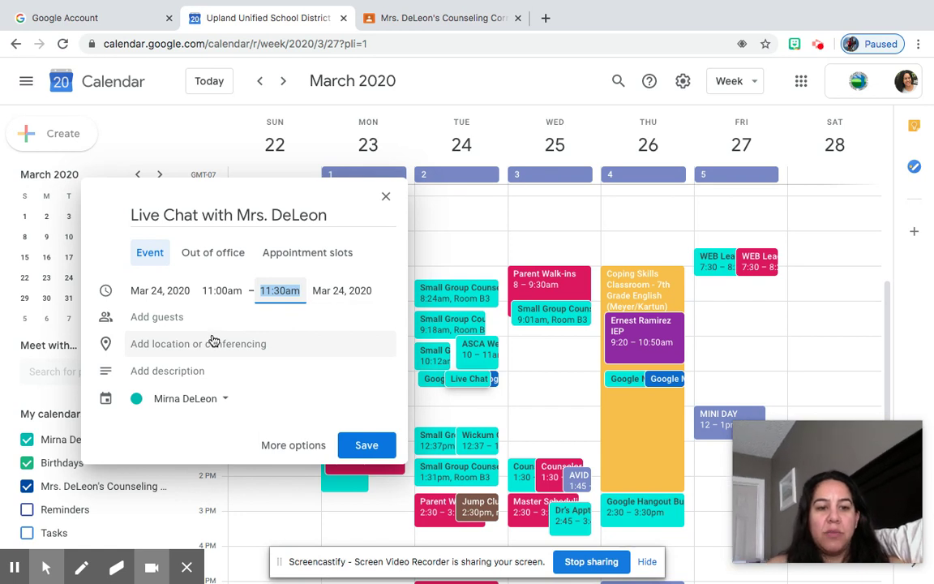
{"action": "left_click", "coordinate": [261, 347]}
{"action": "left_click", "coordinate": [212, 381]}
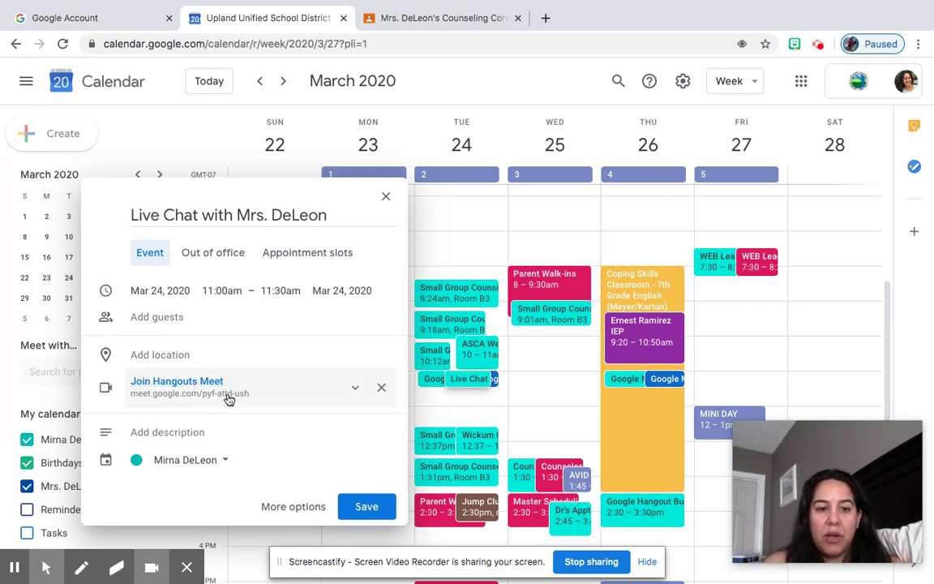
{"action": "left_click", "coordinate": [373, 512]}
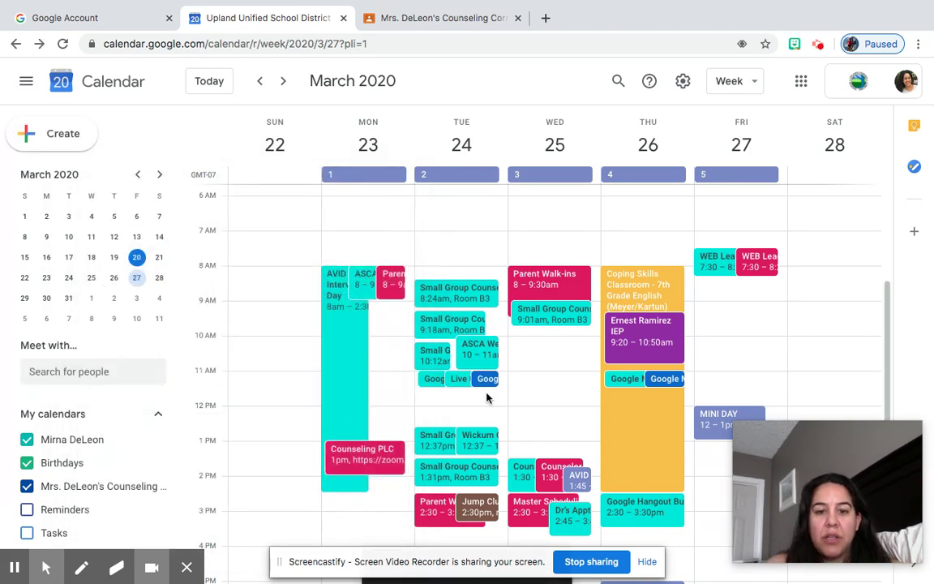
Step: Copy the Hangouts Meet link from the March 24 live chat event and close its details
{"action": "left_click", "coordinate": [459, 380]}
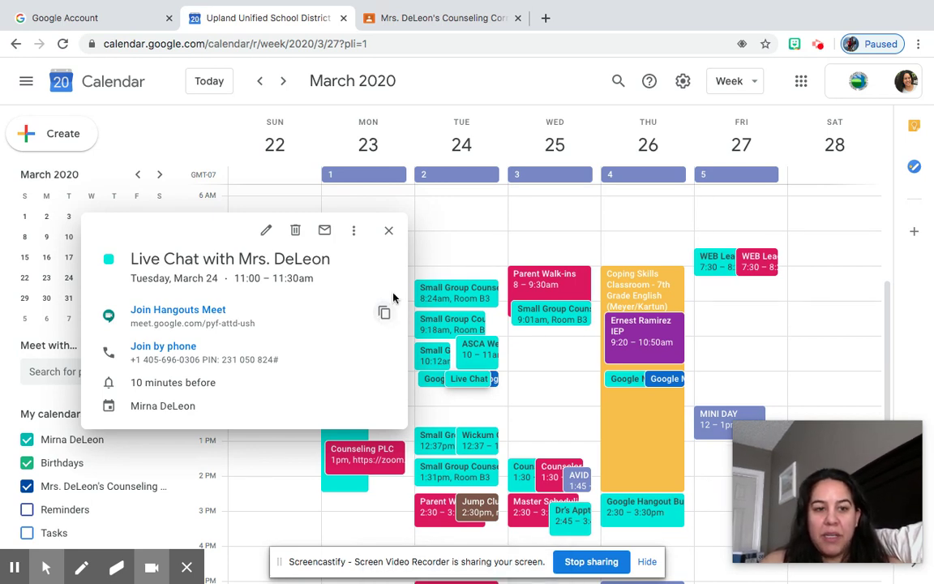
{"action": "left_click", "coordinate": [389, 233]}
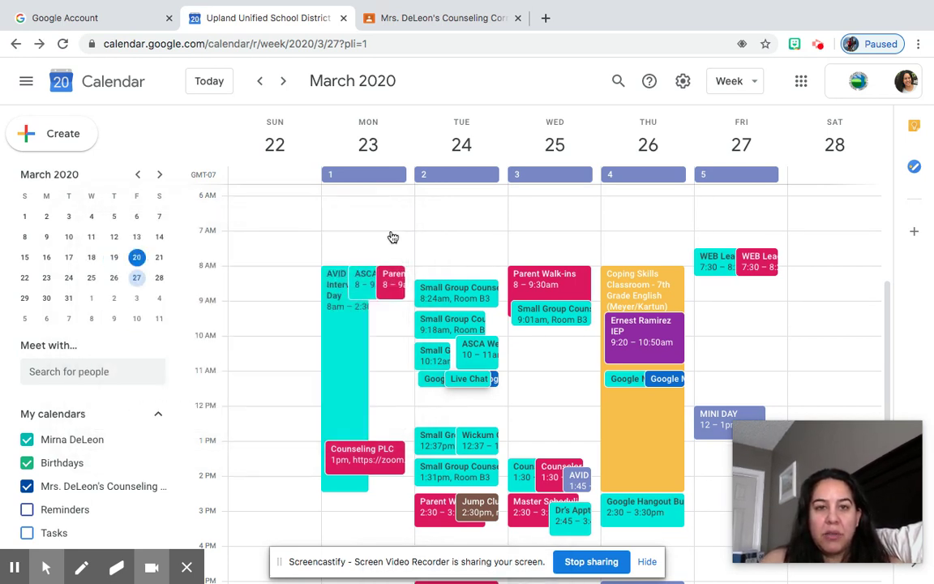
Step: Switch to the counseling class in Google Classroom and start a new assignment in its classwork
{"action": "left_click", "coordinate": [463, 14]}
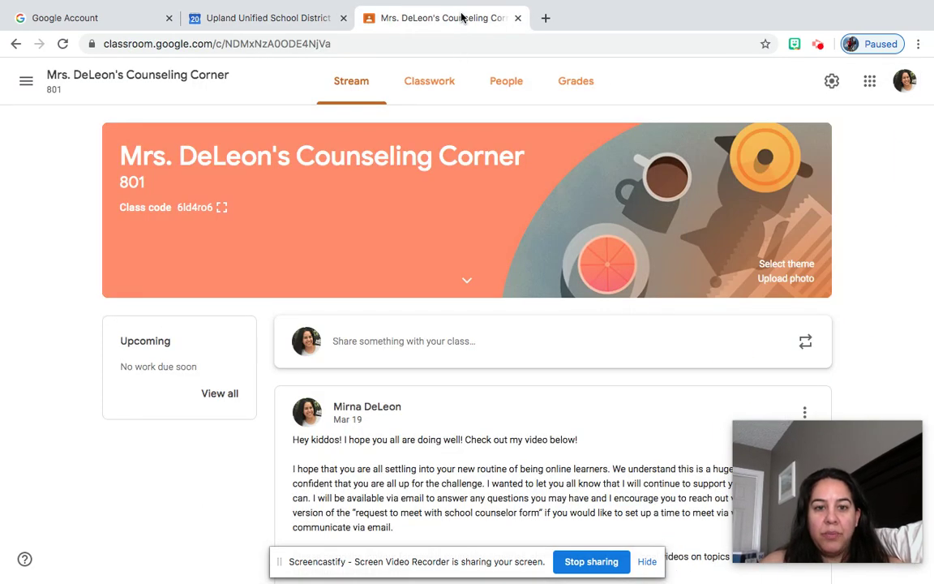
{"action": "left_click", "coordinate": [443, 86]}
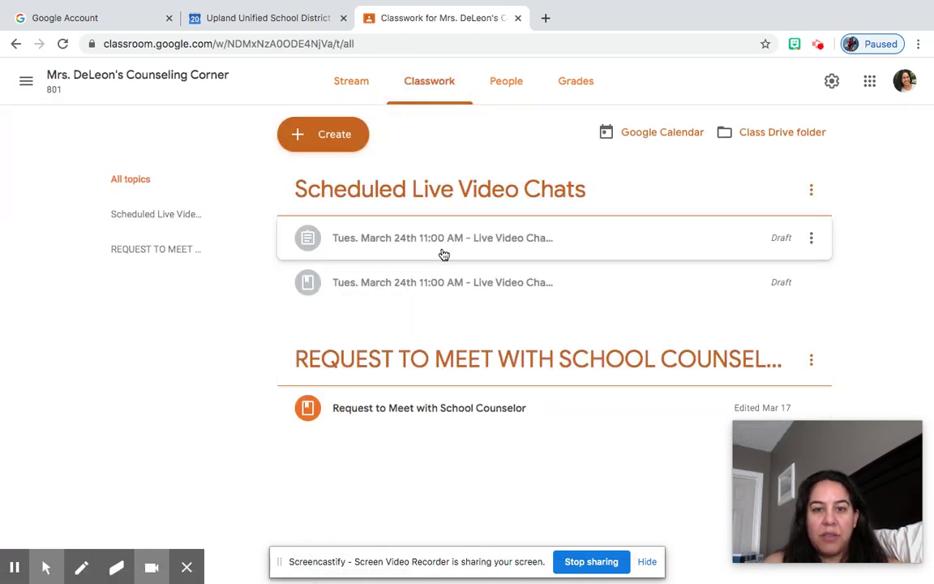
{"action": "left_click", "coordinate": [336, 137]}
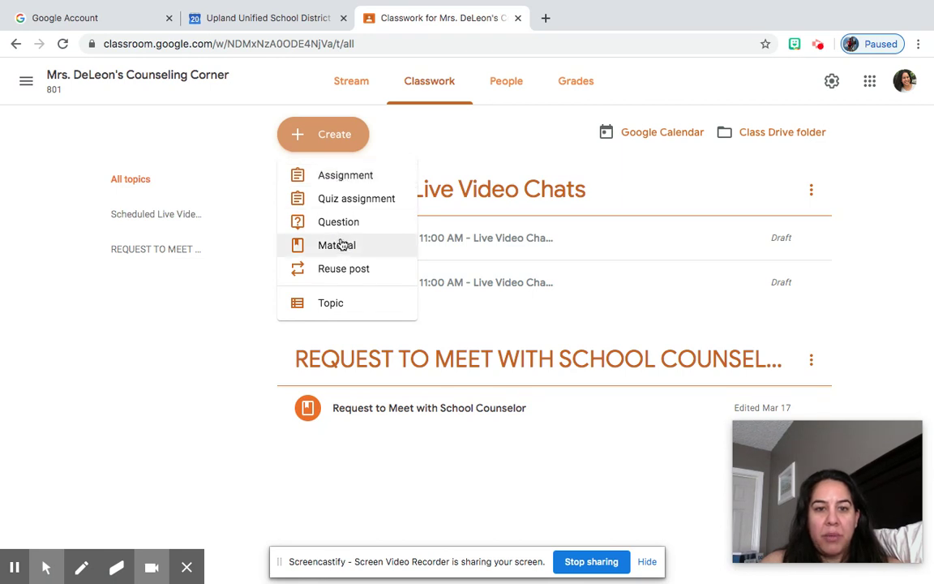
{"action": "left_click", "coordinate": [356, 176]}
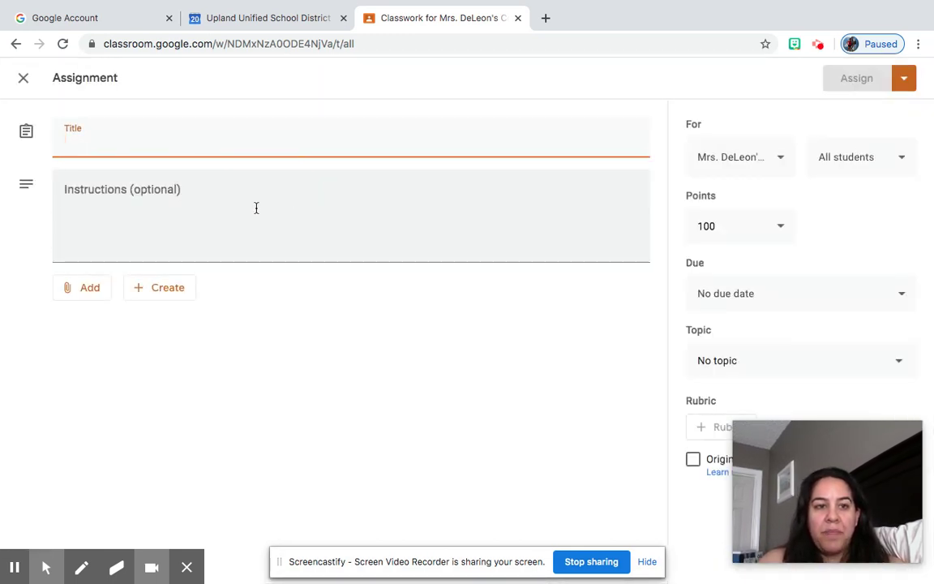
{"action": "left_click", "coordinate": [92, 296]}
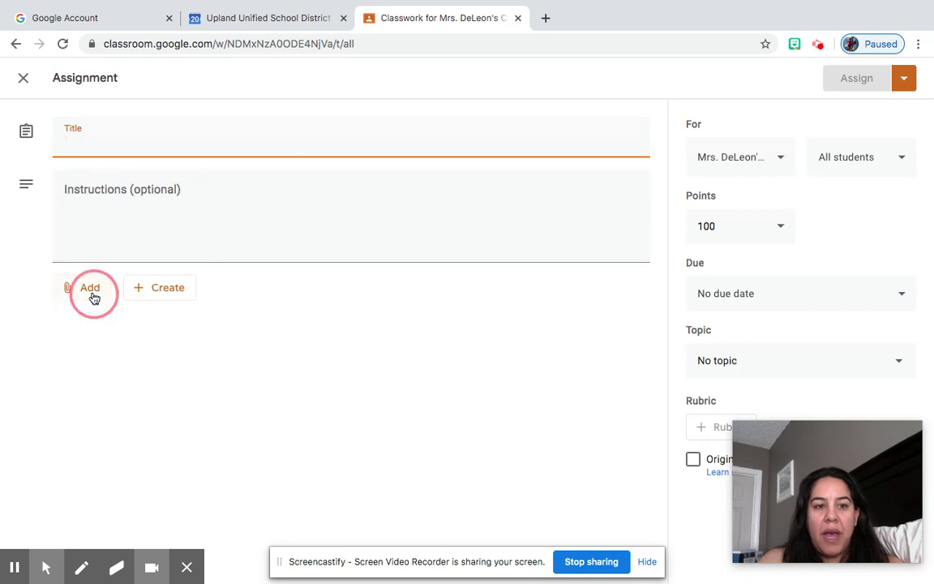
{"action": "left_click", "coordinate": [108, 369]}
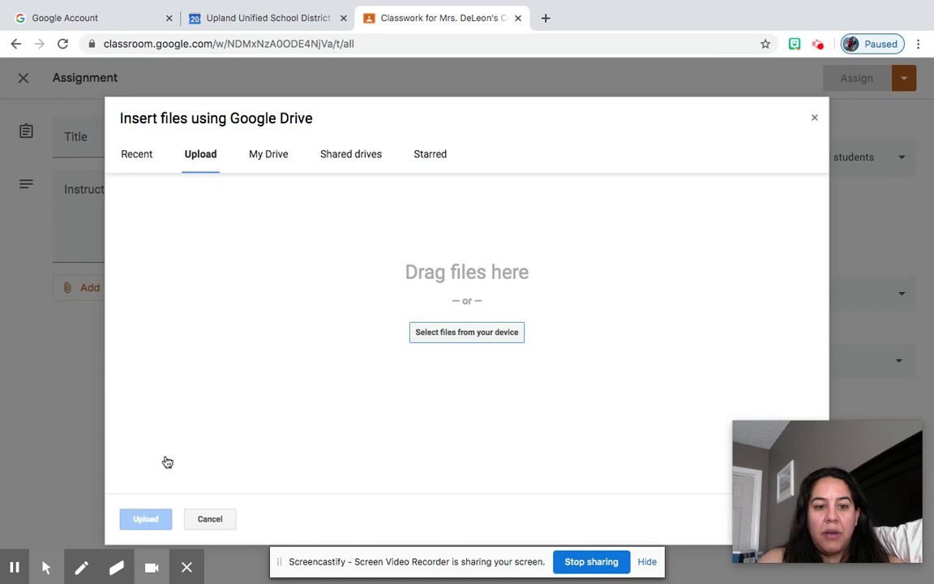
{"action": "left_click", "coordinate": [205, 516]}
{"action": "left_click", "coordinate": [106, 334]}
Step: Attach the copied Meet link to the assignment as a link
{"action": "left_click", "coordinate": [93, 291]}
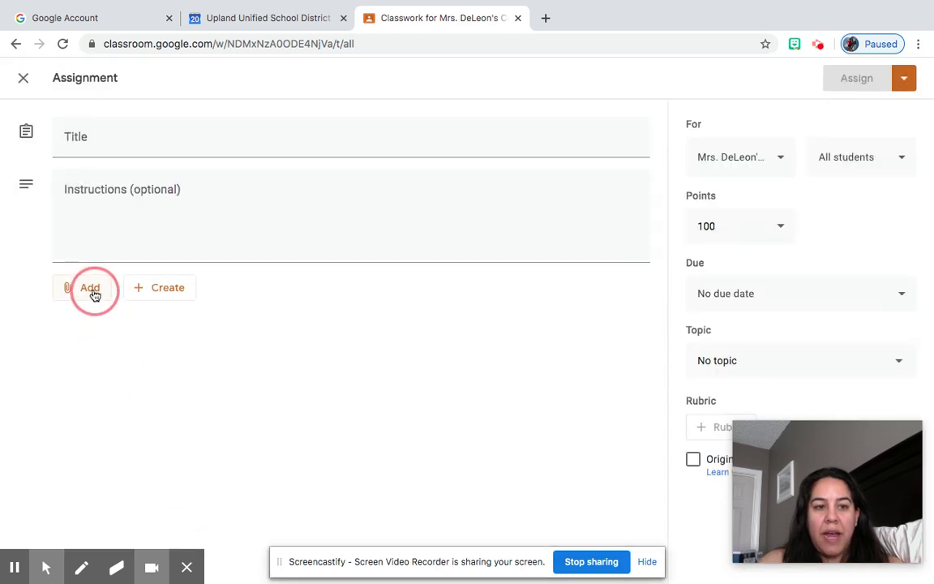
{"action": "left_click", "coordinate": [103, 339]}
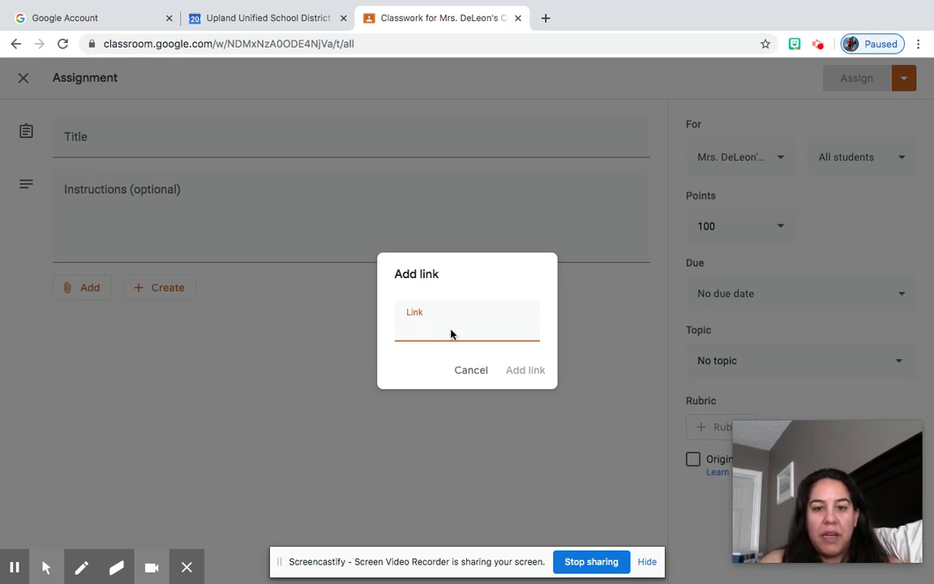
{"action": "key", "text": "ctrl+v"}
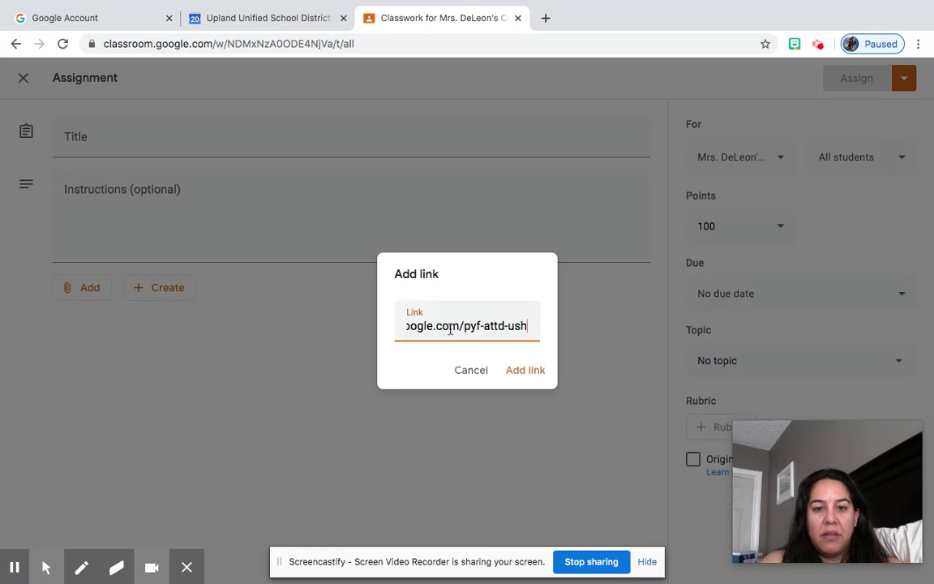
{"action": "left_click", "coordinate": [525, 370]}
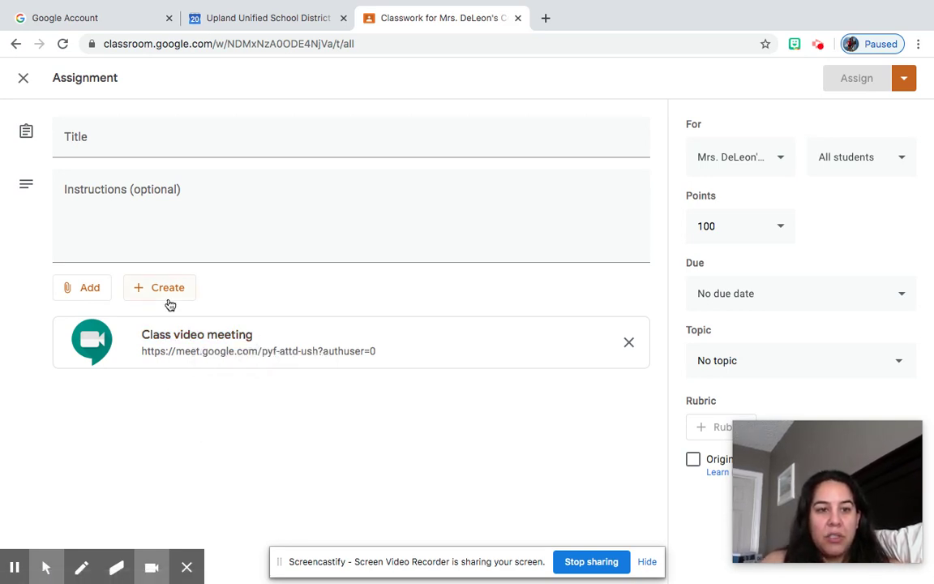
Step: Title the assignment "Live Chat with" followed by the counselor's title and surname
{"action": "left_click", "coordinate": [137, 140]}
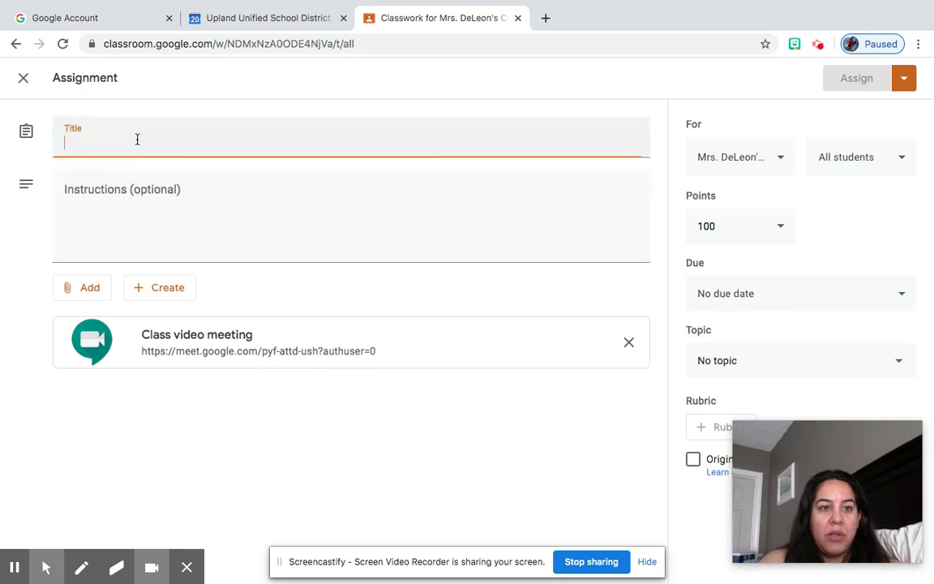
{"action": "type", "text": "Live Cha"}
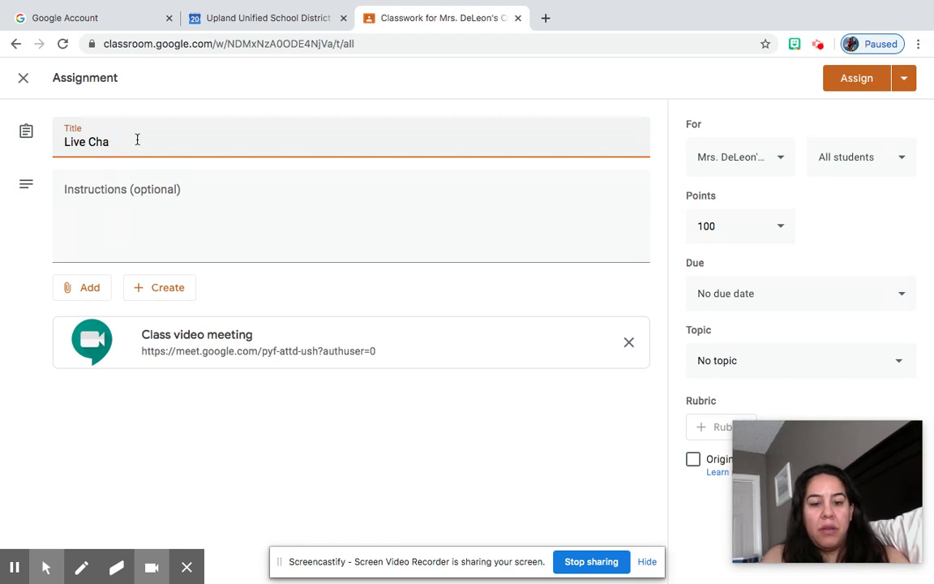
{"action": "type", "text": "t with Mrs. DeLeon"}
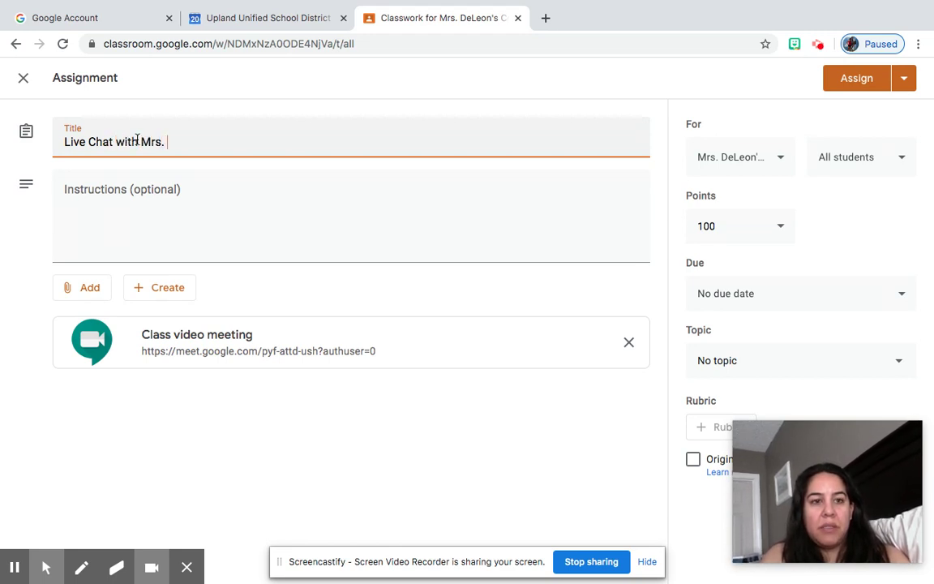
{"action": "left_click", "coordinate": [140, 193]}
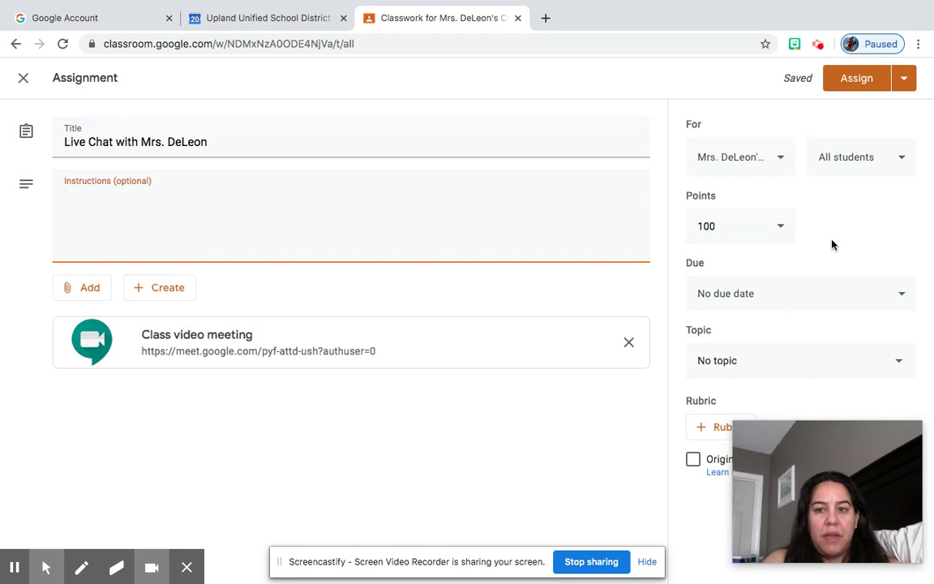
Step: Make the assignment ungraded and set its due date to Mar 23, 2020
{"action": "left_click", "coordinate": [777, 217]}
{"action": "left_click", "coordinate": [739, 258]}
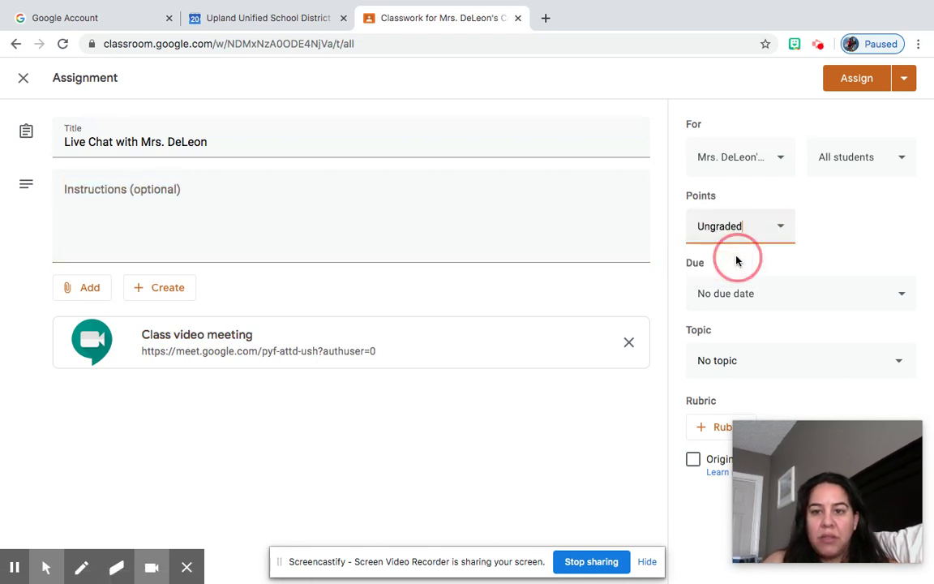
{"action": "left_click", "coordinate": [759, 293]}
{"action": "left_click", "coordinate": [760, 352]}
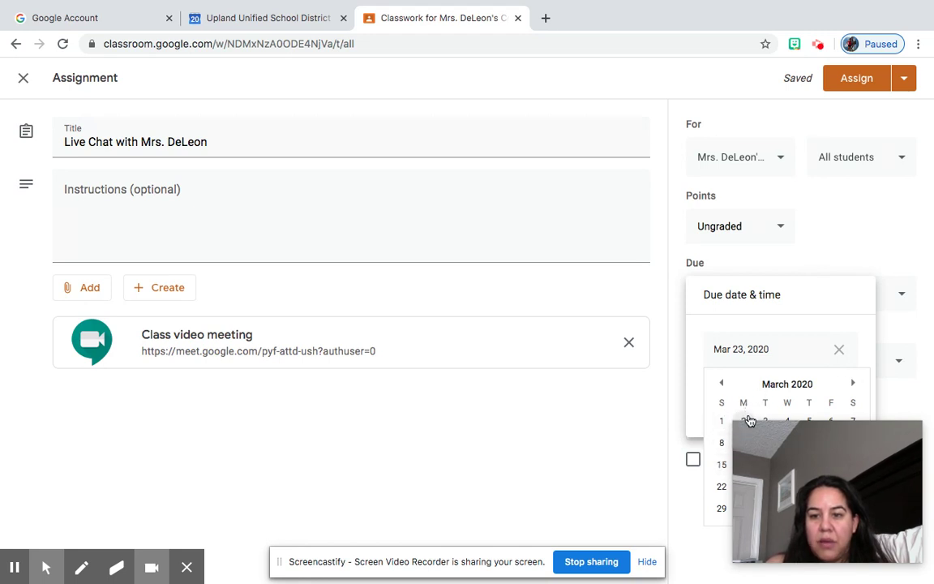
Step: Try to change the assignment's due date to Mar 24, 2020
{"action": "left_click", "coordinate": [740, 351]}
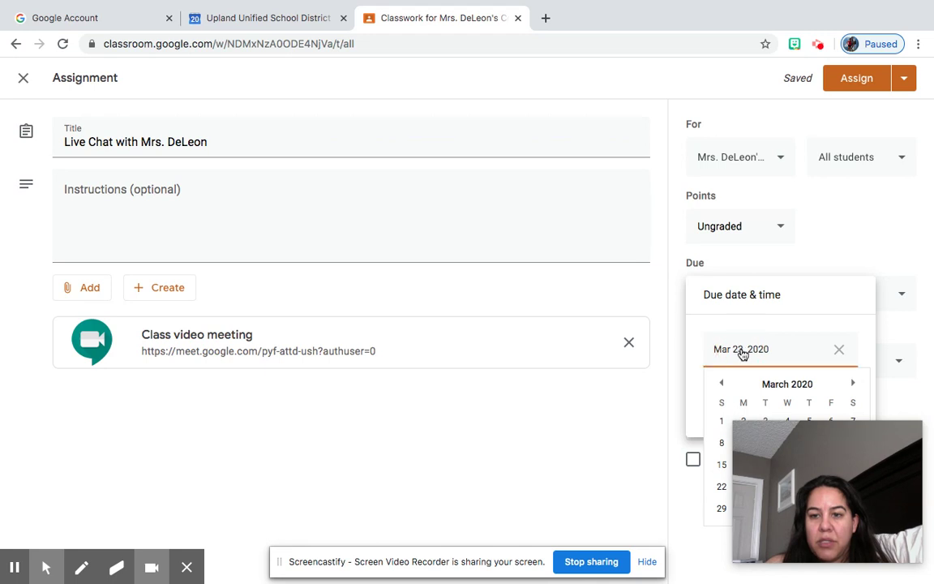
{"action": "key", "text": "BackSpace"}
{"action": "type", "text": "4"}
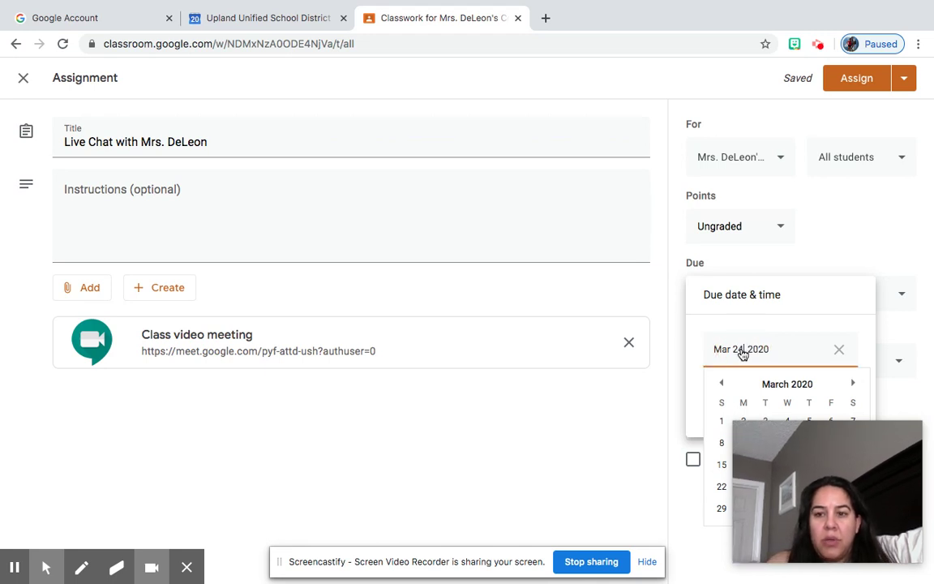
{"action": "left_click", "coordinate": [784, 349]}
{"action": "key", "text": "Return"}
{"action": "left_click", "coordinate": [623, 446]}
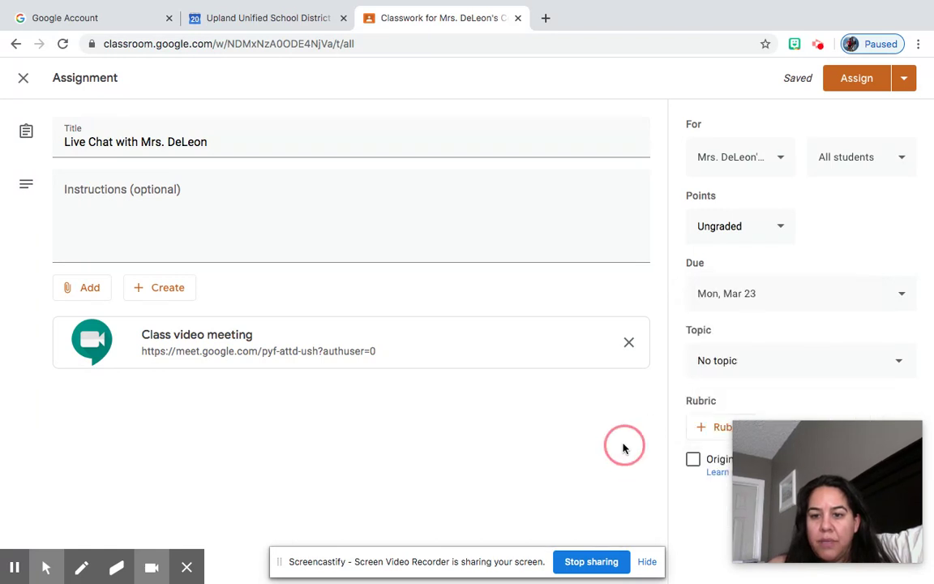
Step: File the assignment under the topic Scheduled Live Video Chats
{"action": "left_click", "coordinate": [753, 363]}
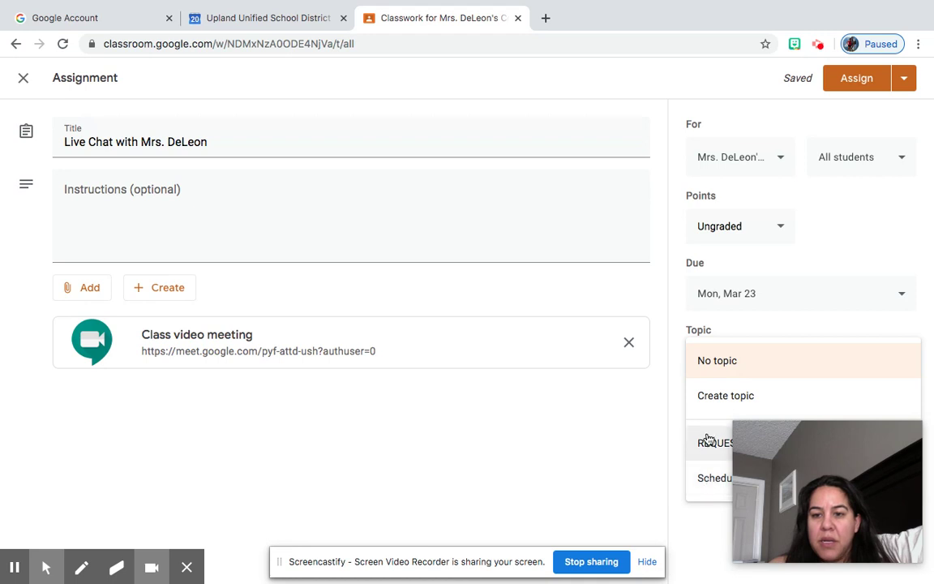
{"action": "left_click", "coordinate": [713, 480]}
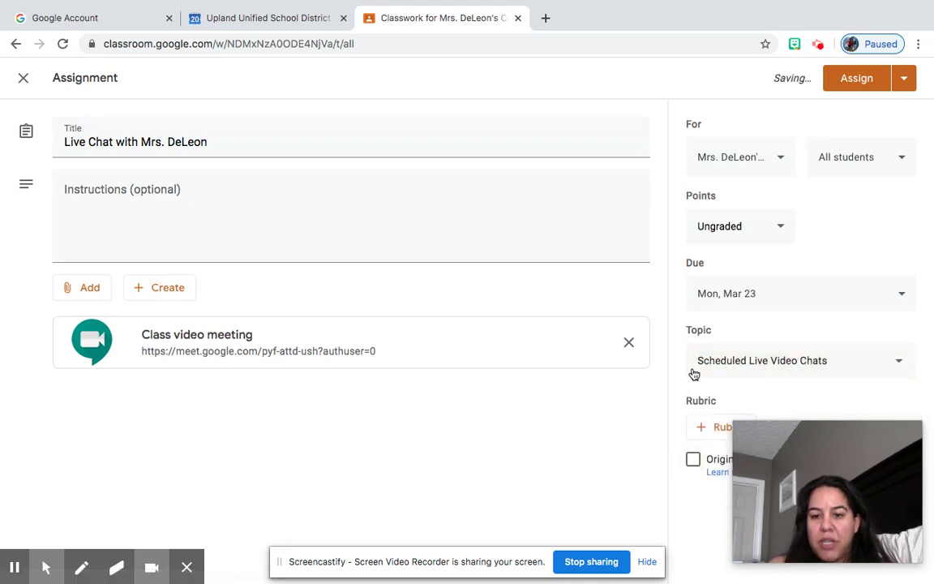
Step: Check the assignment's publishing options, including Assign, Schedule and Save draft, and discard the draft
{"action": "left_click", "coordinate": [902, 79]}
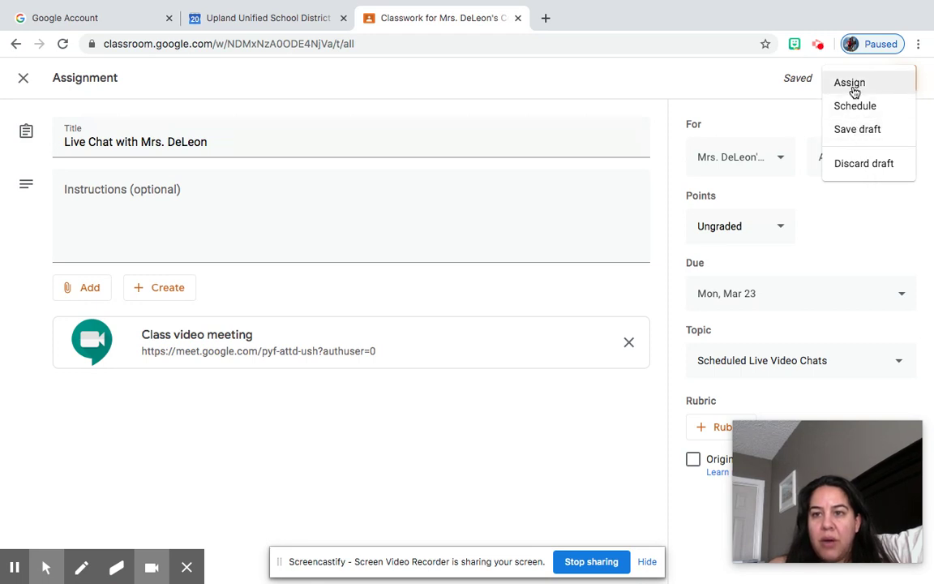
{"action": "left_click", "coordinate": [782, 98]}
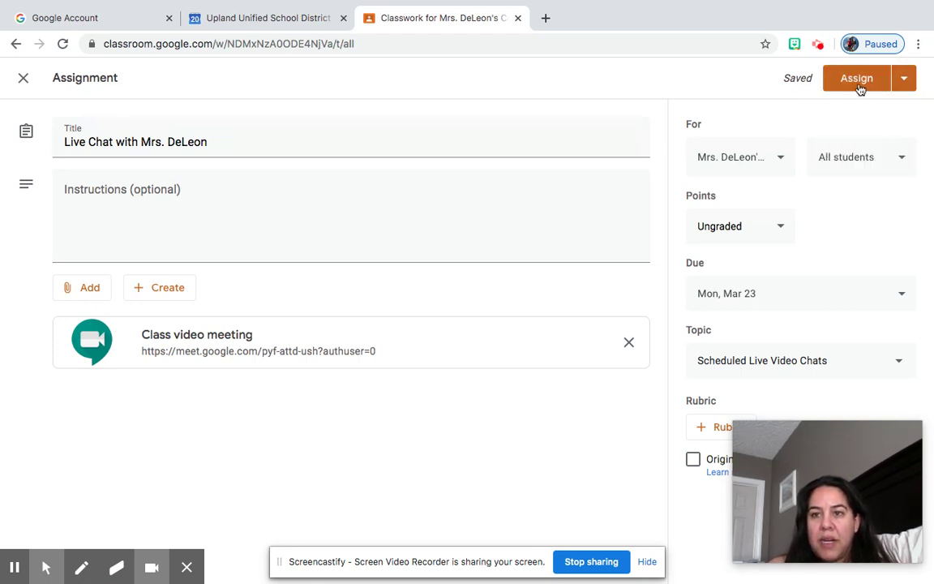
{"action": "left_click", "coordinate": [901, 79]}
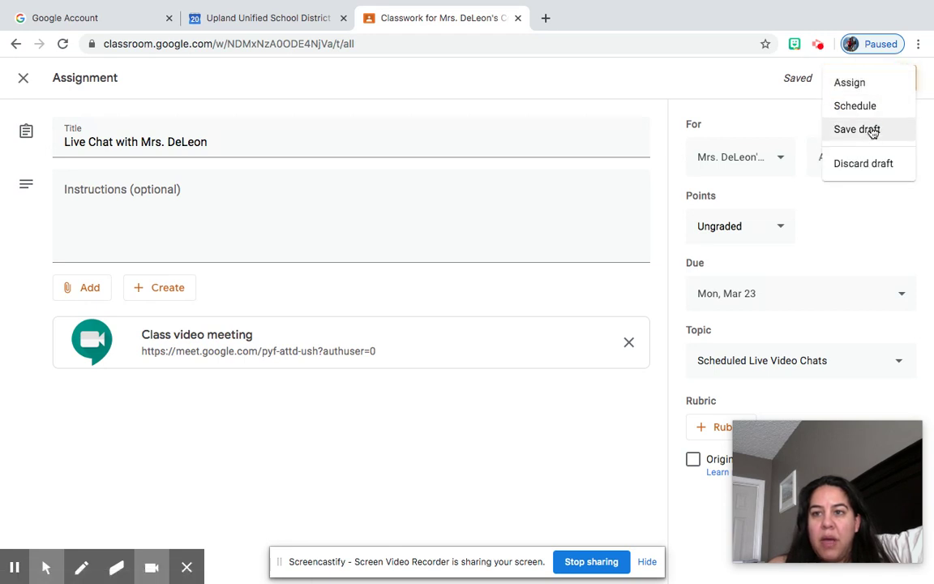
{"action": "left_click", "coordinate": [866, 165]}
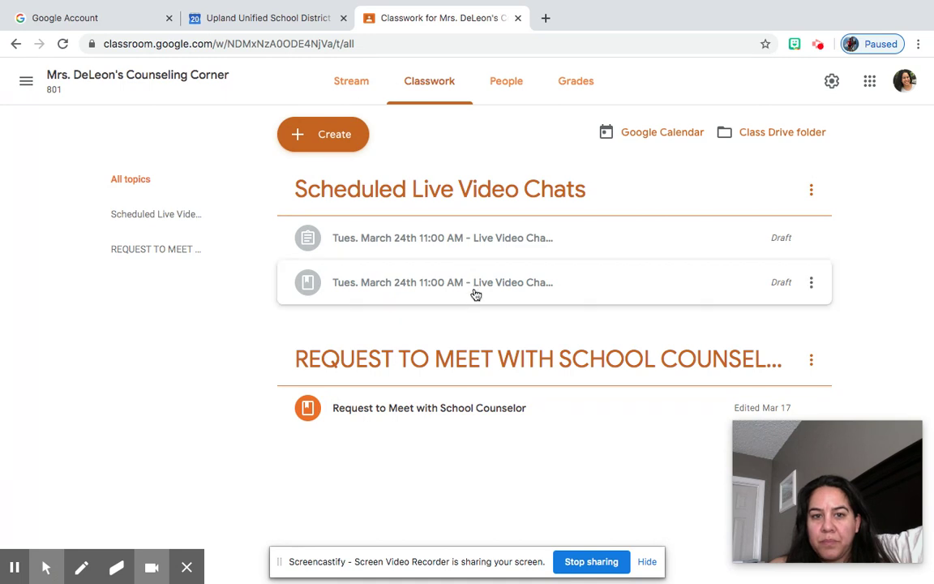
Step: Expand the draft assignment for Tues. March 24th 11:00 AM and review its due date, instructions and attached video meeting link
{"action": "left_click", "coordinate": [464, 244]}
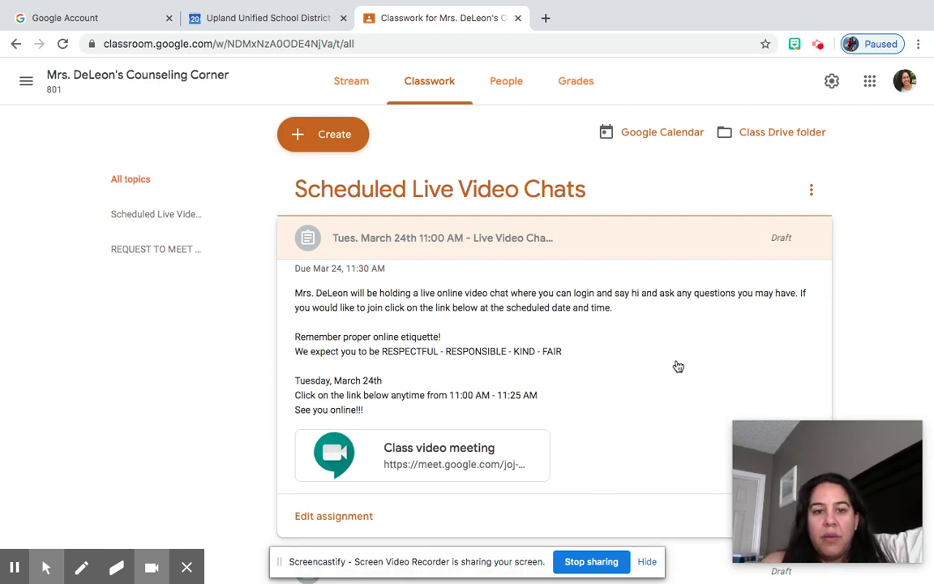
{"action": "scroll", "coordinate": [678, 366], "scroll_direction": "down", "scroll_amount": 3}
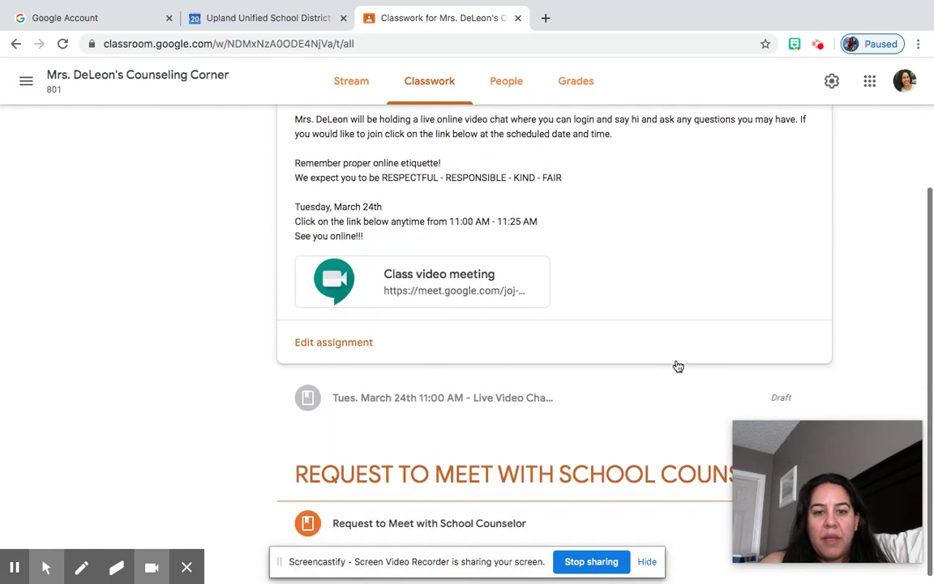
{"action": "scroll", "coordinate": [678, 367], "scroll_direction": "up", "scroll_amount": 2}
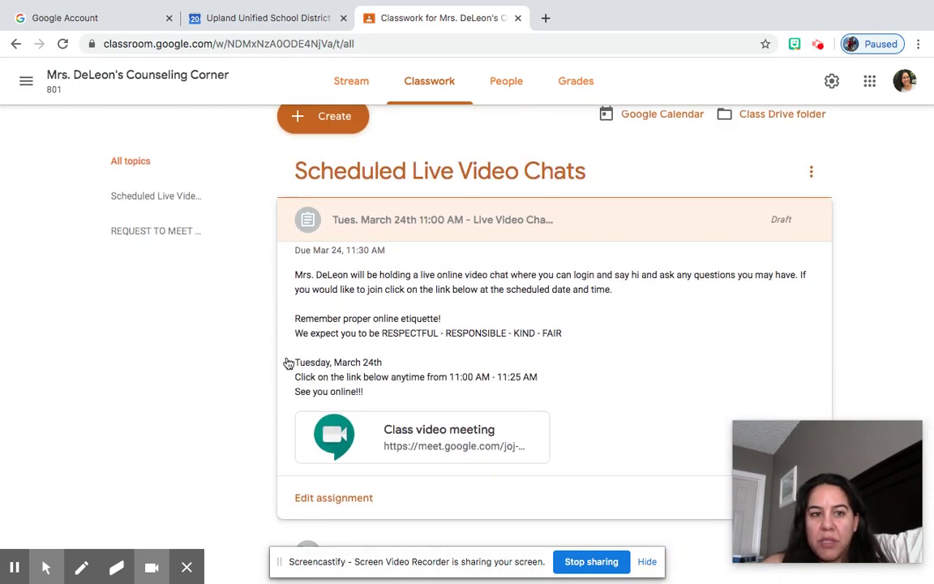
{"action": "scroll", "coordinate": [164, 332], "scroll_direction": "up", "scroll_amount": 1}
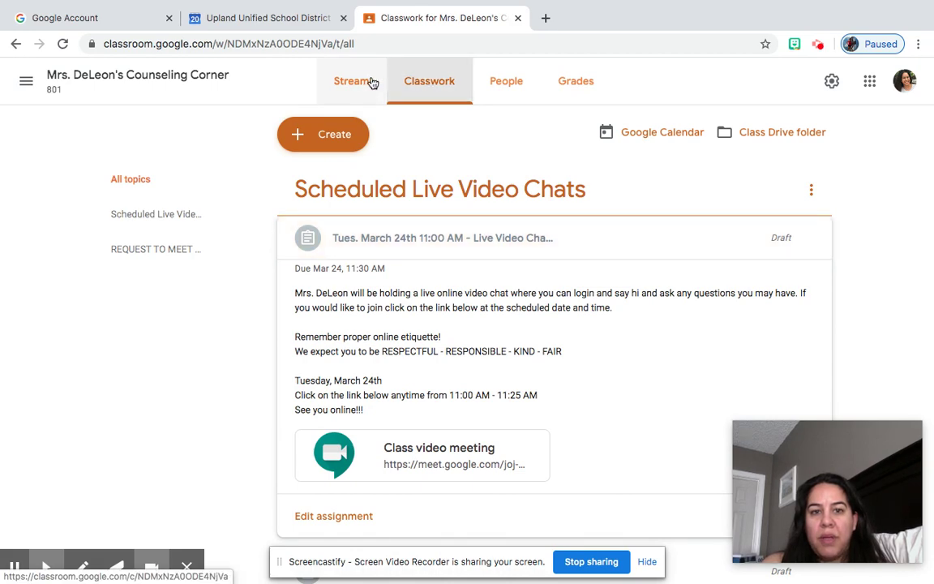
Step: Look over the class stream, including its upcoming work and the posted announcement
{"action": "left_click", "coordinate": [365, 83]}
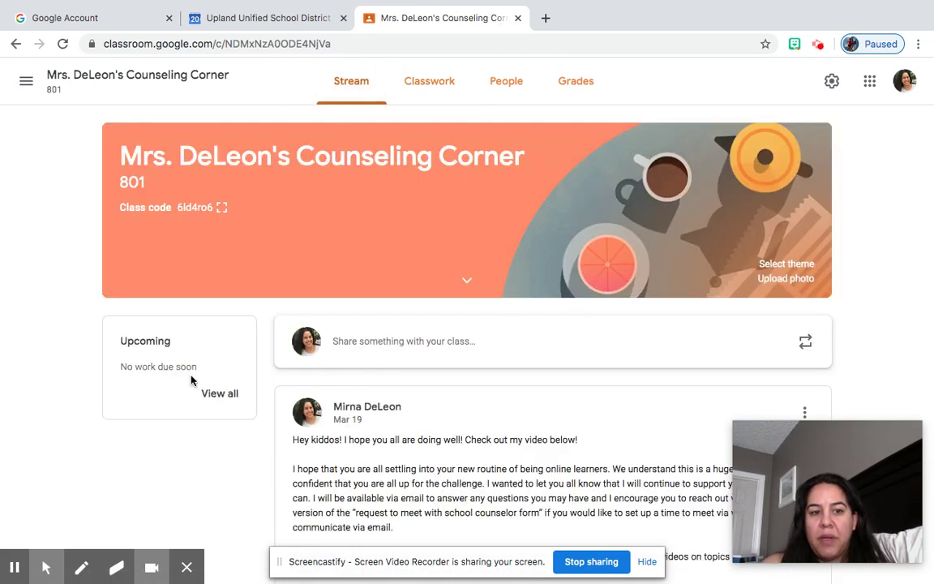
{"action": "scroll", "coordinate": [366, 494], "scroll_direction": "down", "scroll_amount": 2}
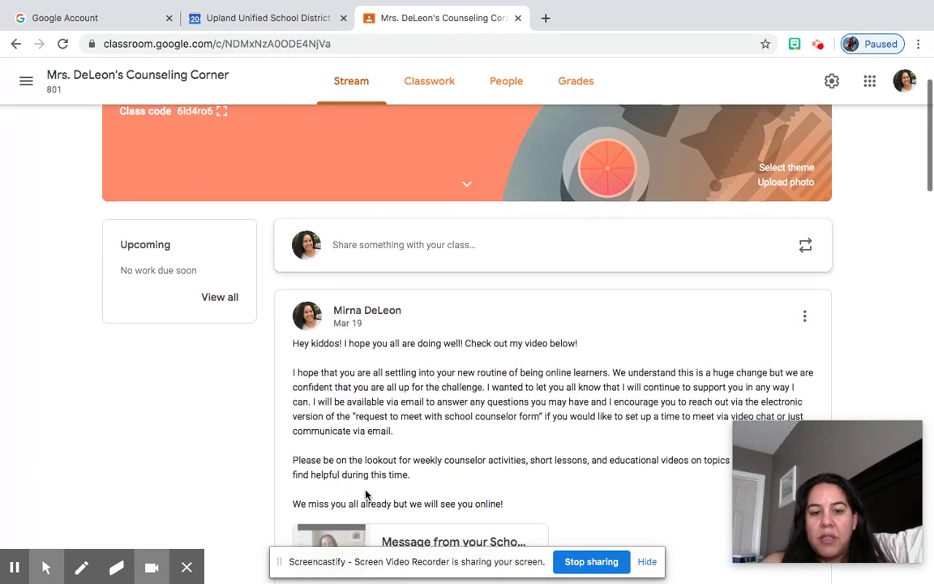
{"action": "scroll", "coordinate": [368, 478], "scroll_direction": "down", "scroll_amount": 2}
{"action": "scroll", "coordinate": [372, 461], "scroll_direction": "up", "scroll_amount": 3}
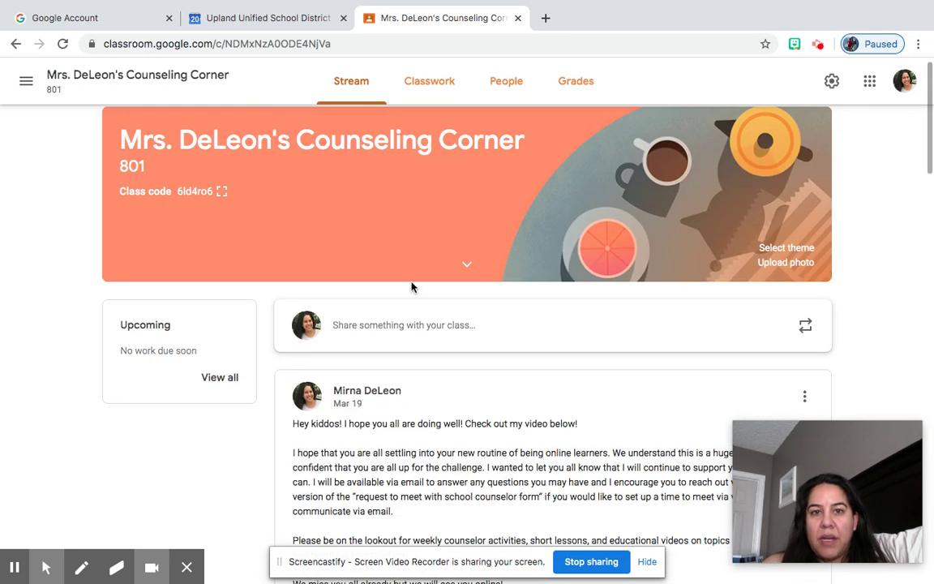
Step: Return to the classwork and start a new assignment
{"action": "left_click", "coordinate": [434, 88]}
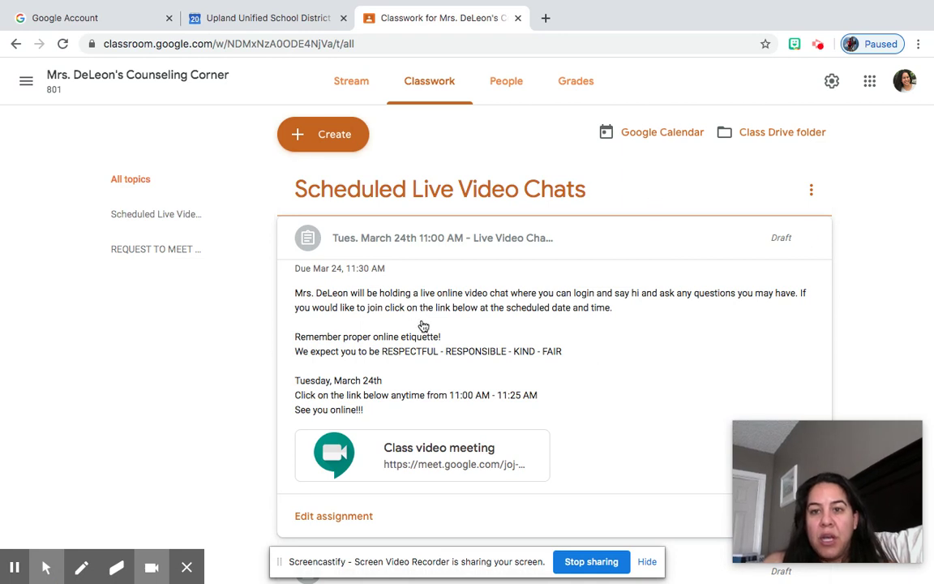
{"action": "left_click", "coordinate": [330, 138]}
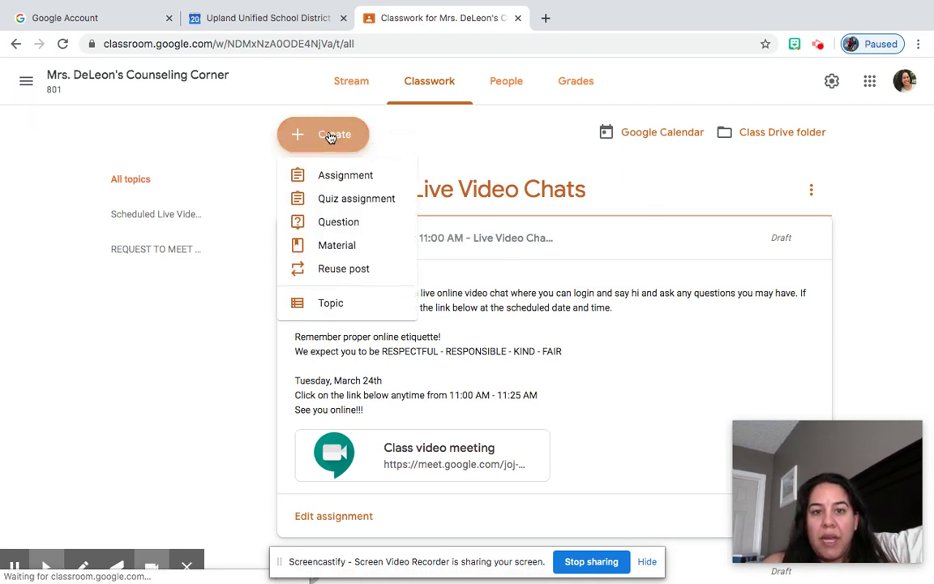
{"action": "left_click", "coordinate": [334, 186]}
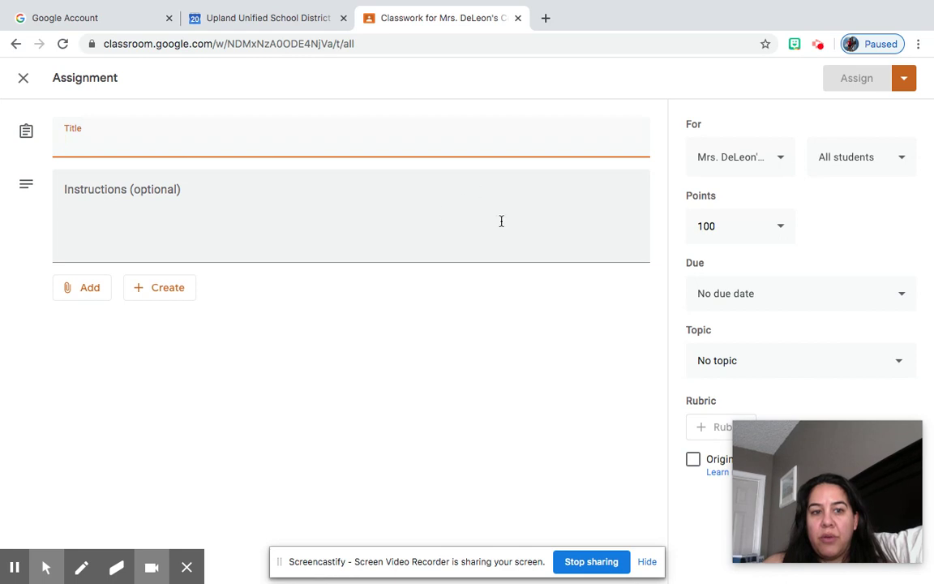
Step: Deselect all students as recipients of the new assignment and look through the list of individual students
{"action": "left_click", "coordinate": [820, 157]}
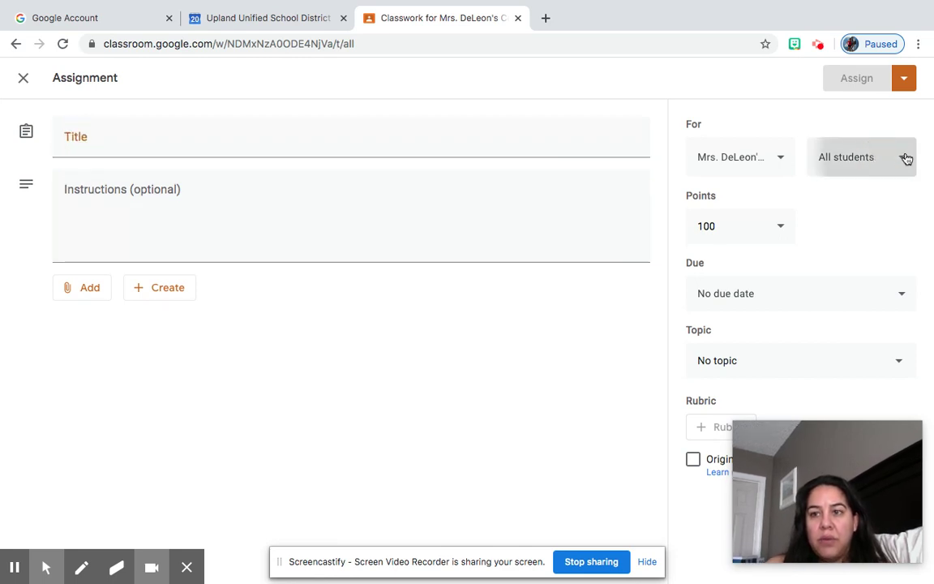
{"action": "left_click", "coordinate": [906, 159]}
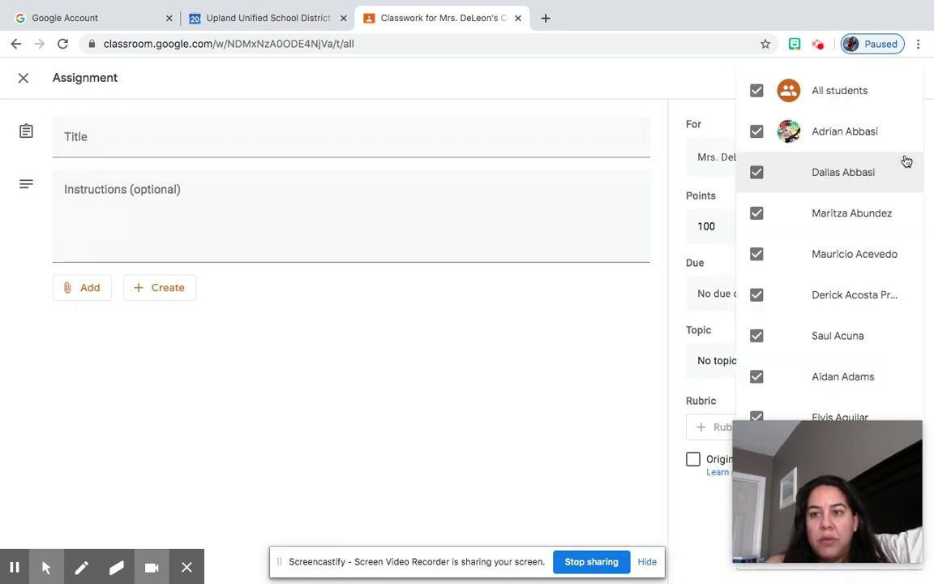
{"action": "left_click", "coordinate": [756, 91]}
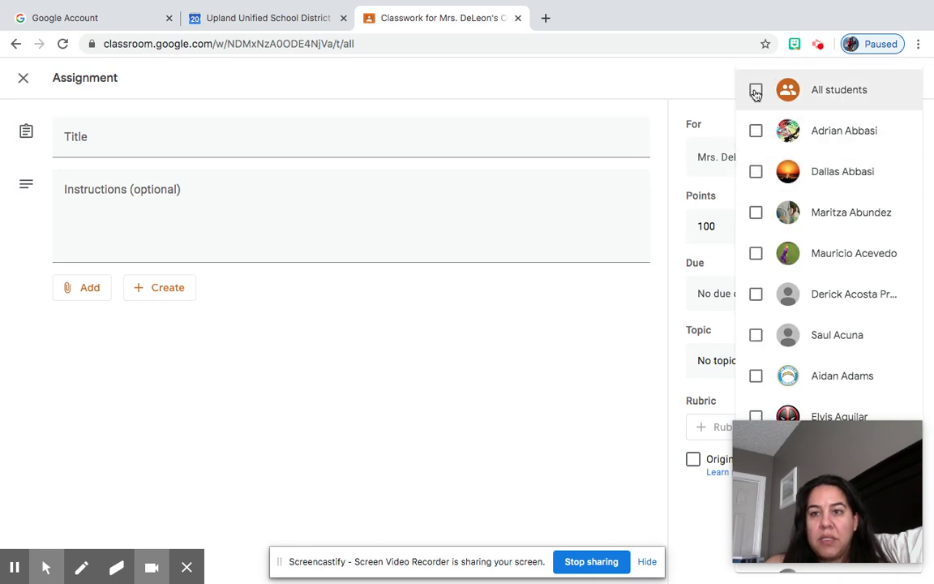
{"action": "scroll", "coordinate": [810, 308], "scroll_direction": "down", "scroll_amount": 2}
{"action": "scroll", "coordinate": [828, 305], "scroll_direction": "down", "scroll_amount": 12}
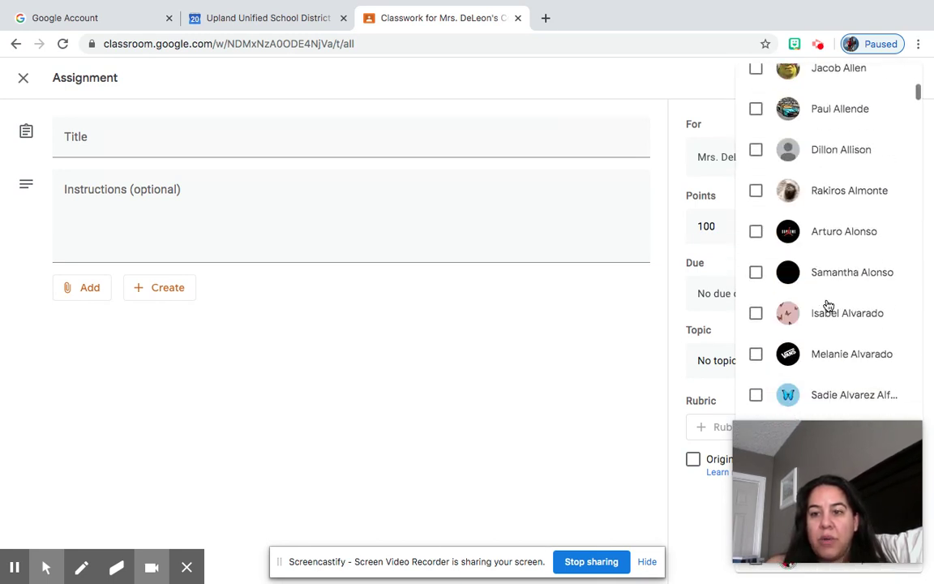
{"action": "scroll", "coordinate": [828, 305], "scroll_direction": "down", "scroll_amount": 8}
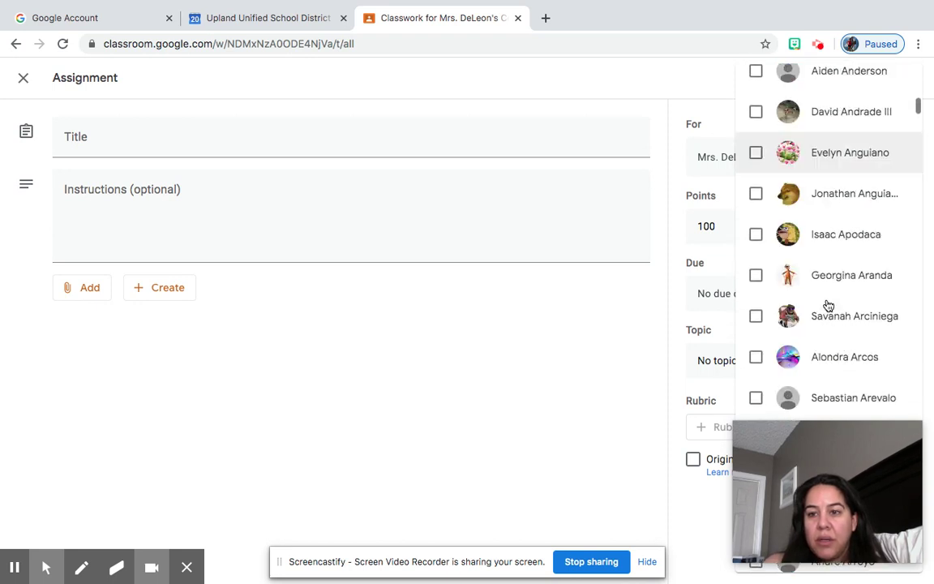
{"action": "scroll", "coordinate": [811, 305], "scroll_direction": "up", "scroll_amount": 15}
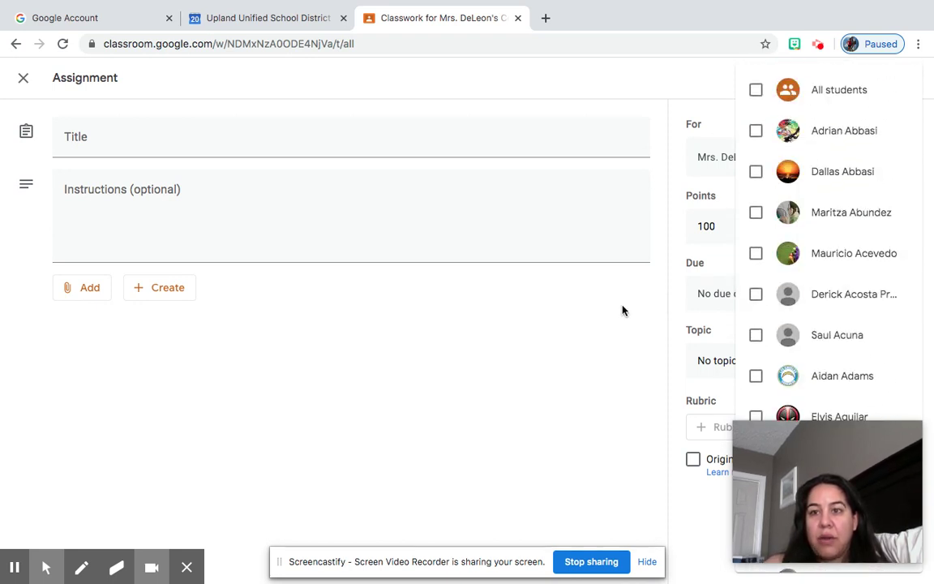
{"action": "left_click", "coordinate": [584, 318]}
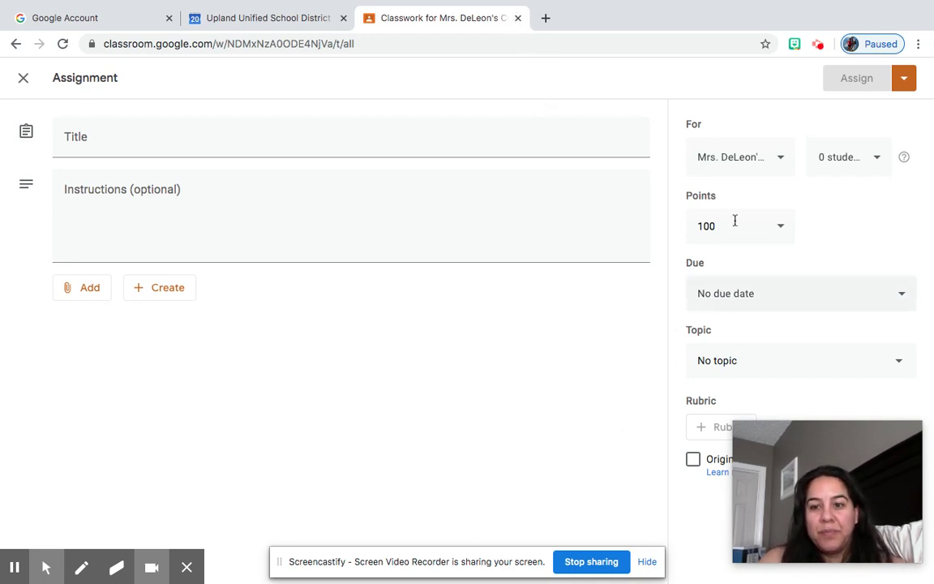
{"action": "left_click", "coordinate": [818, 45]}
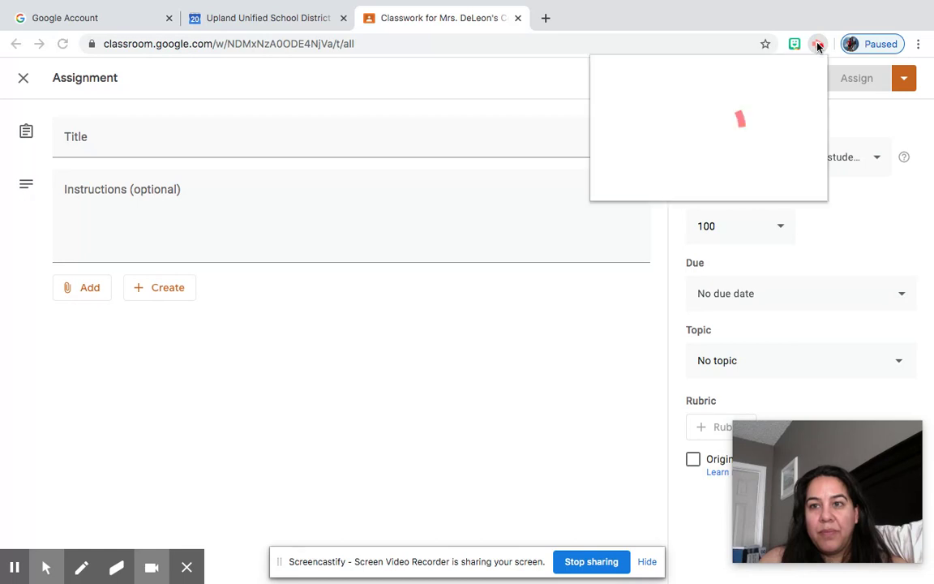